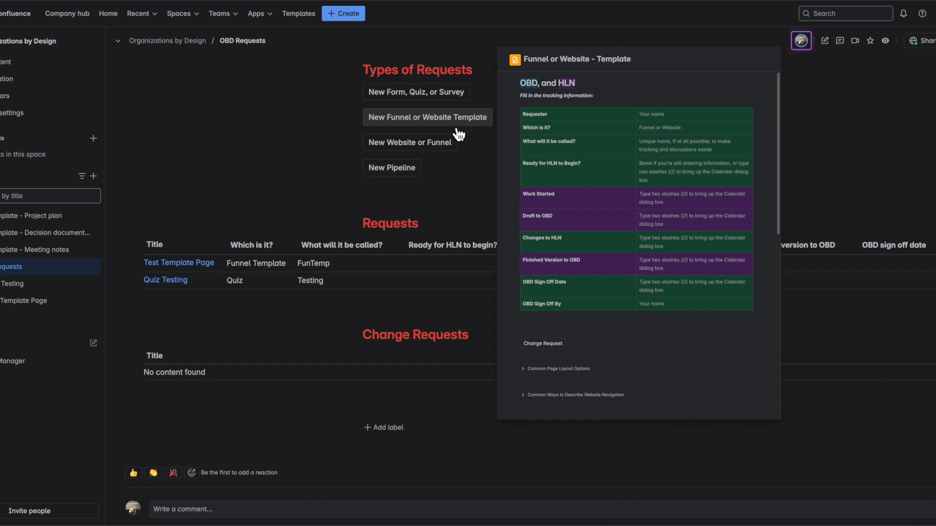
Step: Create a new page from the New Pipeline request template and title it "Test Pipeline"
mouse_move(449, 98)
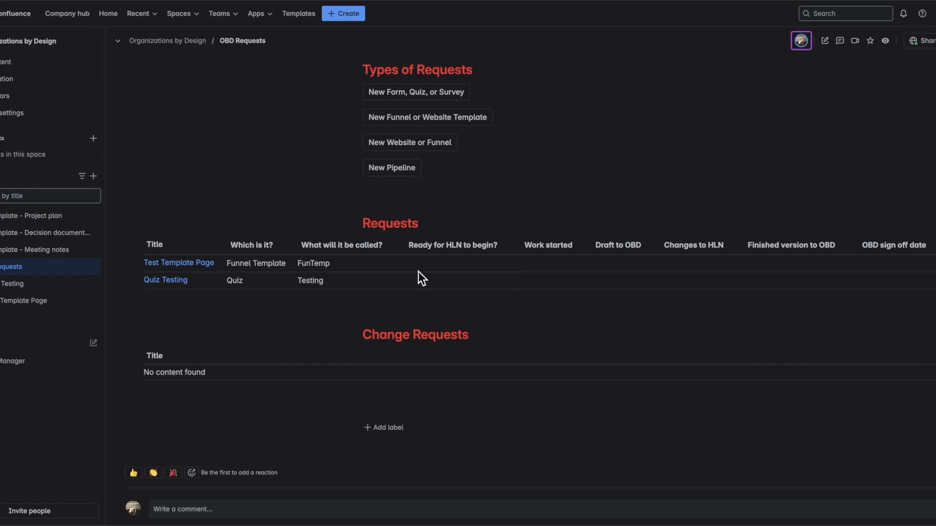
mouse_move(418, 176)
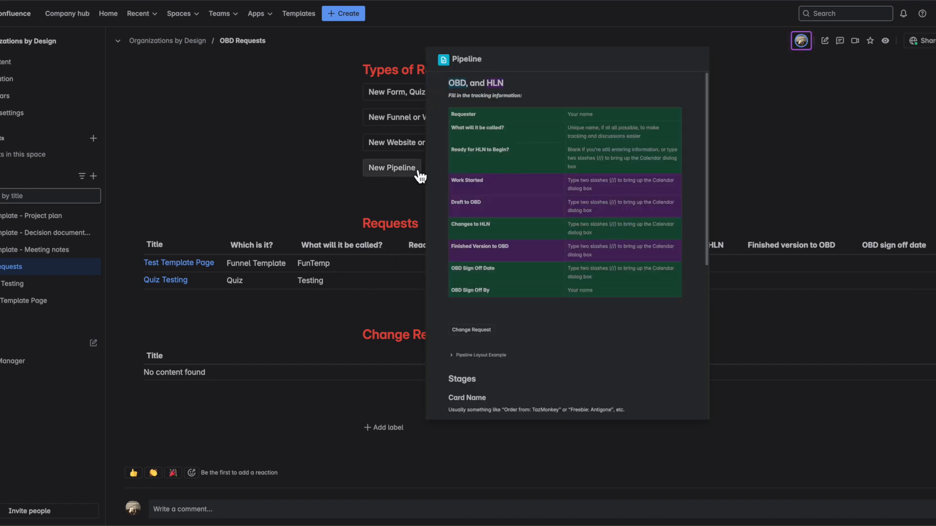
mouse_move(414, 148)
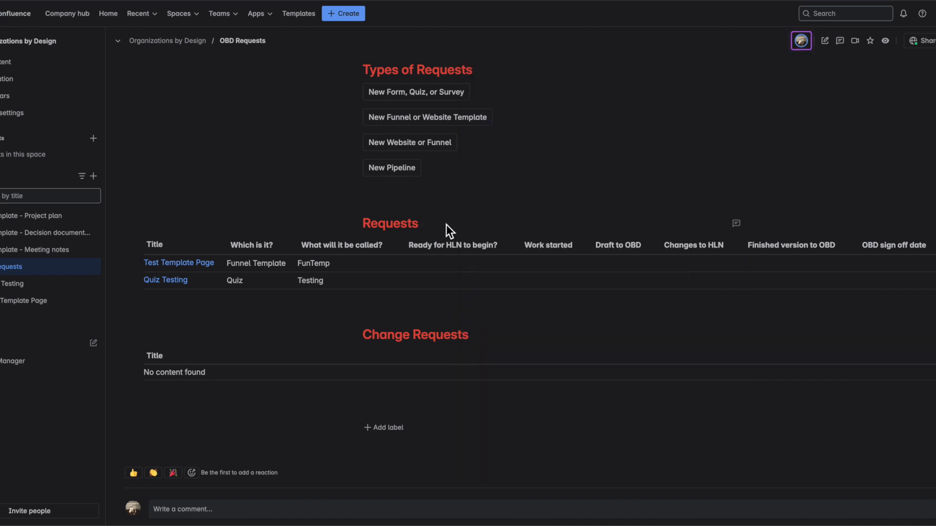
click(414, 174)
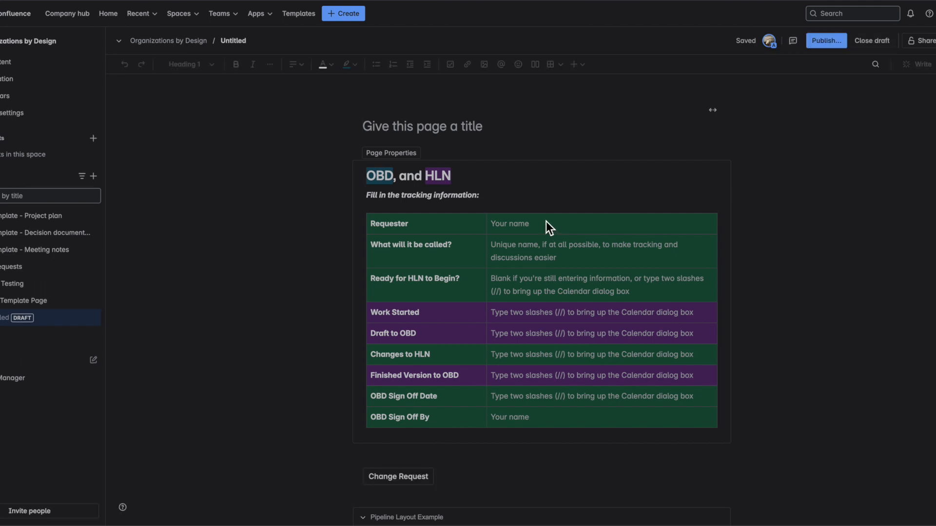
text(Test P)
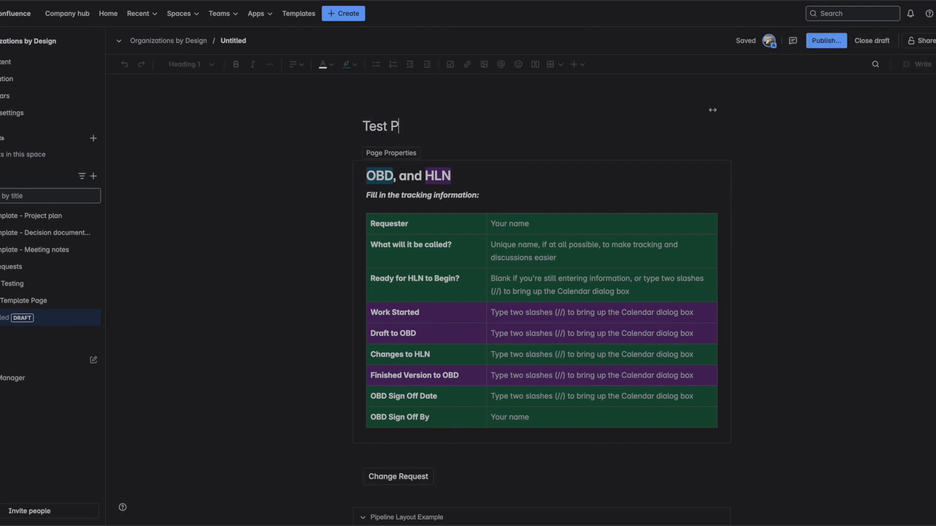
text(ipeline)
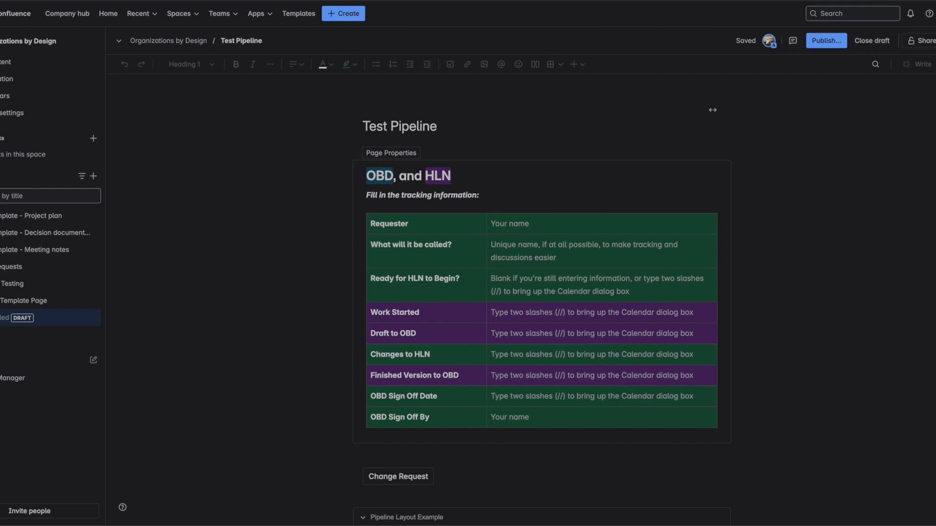
Step: Prefix the page title with the date so it reads "2025.05.14 Test Pipeline"
click(363, 127)
text(2025)
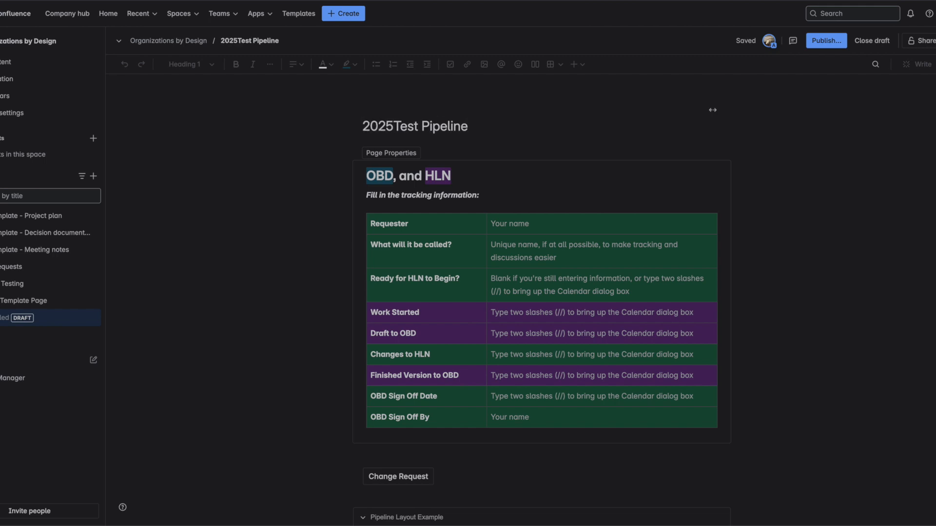
text(.05.)
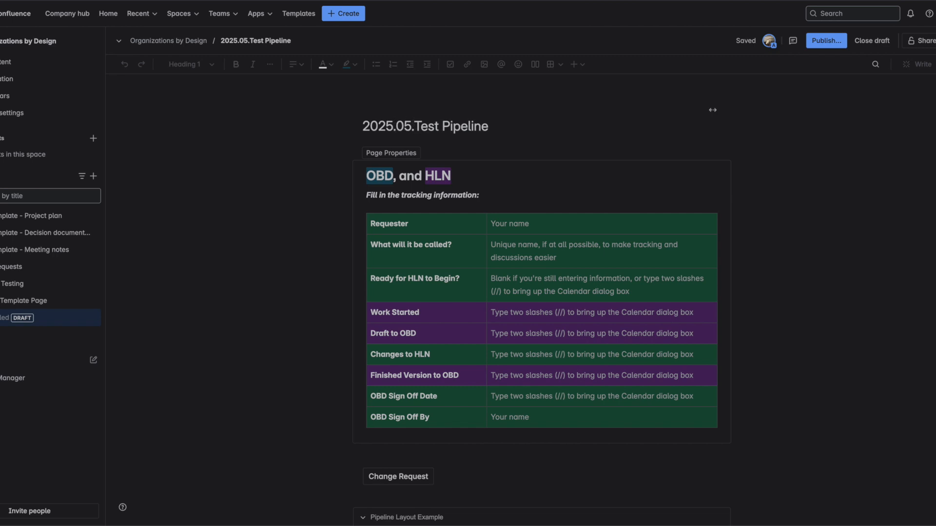
text(14)
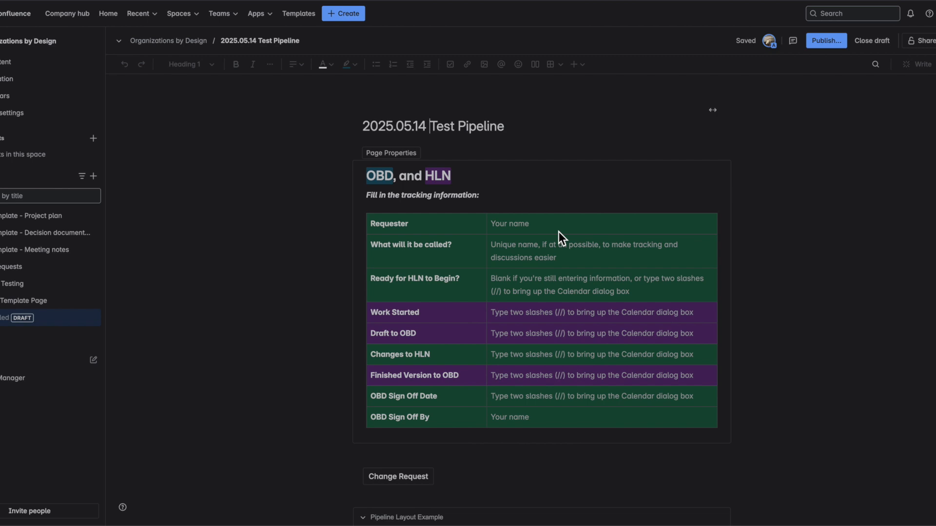
Step: Fill in the requester's name in the tracking table and enter "Pipeline" for What will it be called?
click(513, 225)
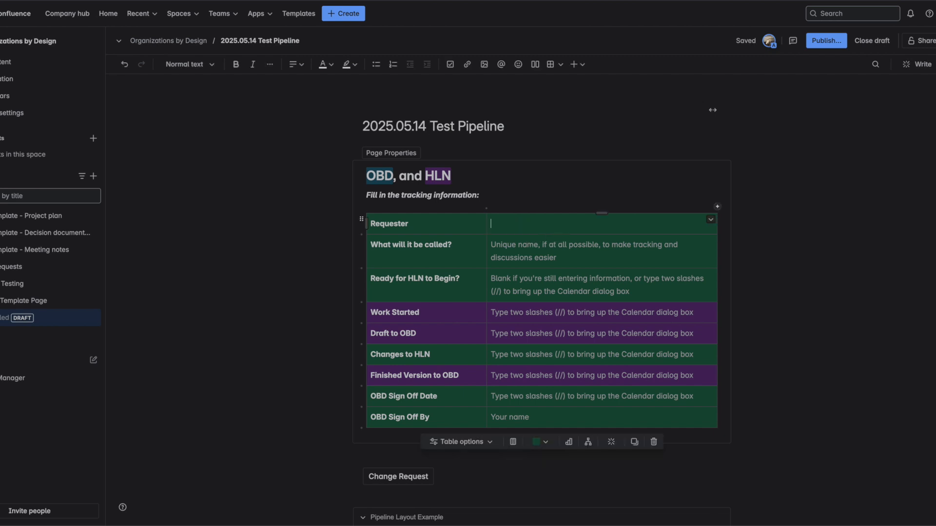
text(Antigone)
click(568, 257)
text(Pipeline)
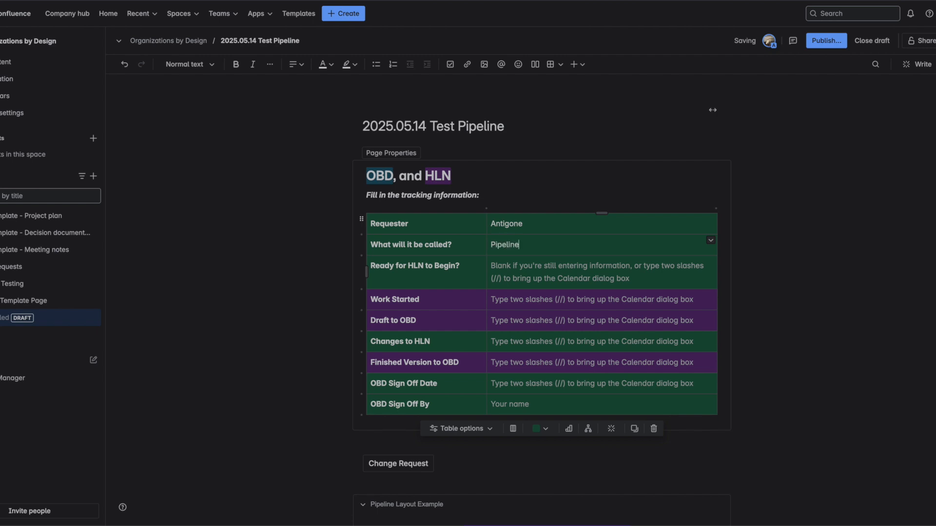
Step: Replace the Ready for HLN to Begin? placeholder with a calendar date of May 15, 2025
click(642, 281)
key(ctrl+a)
key(BackSpace)
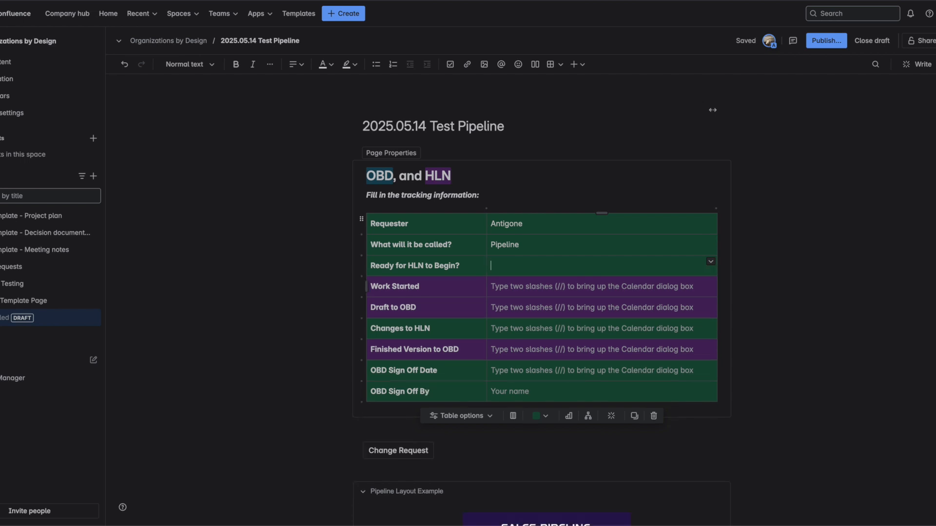
text(//)
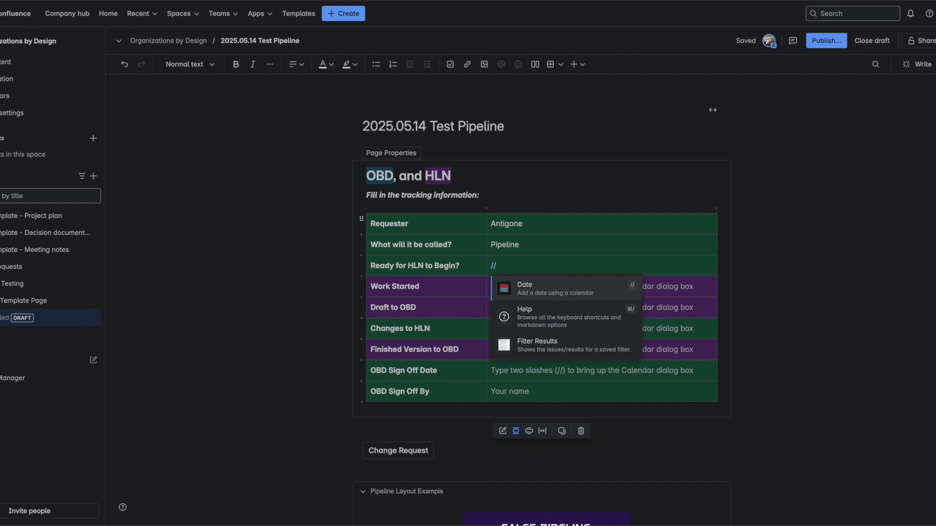
click(590, 298)
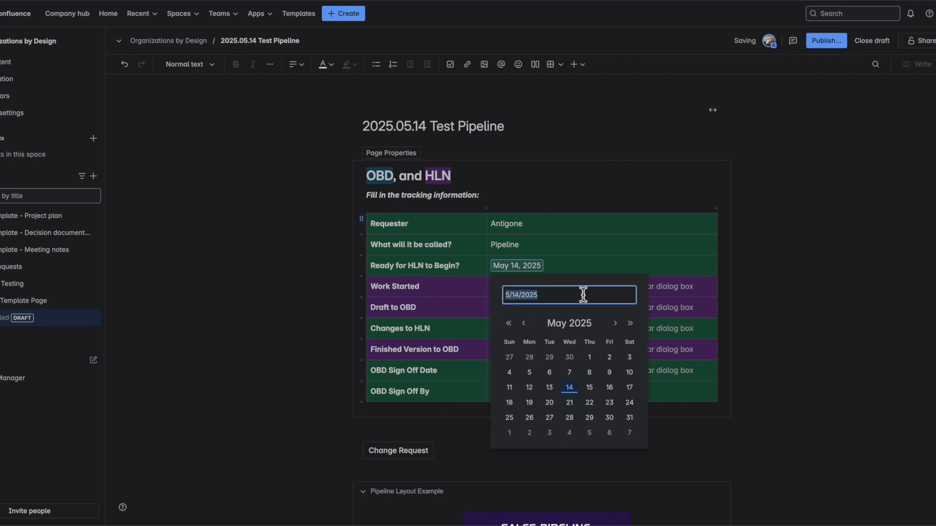
click(590, 388)
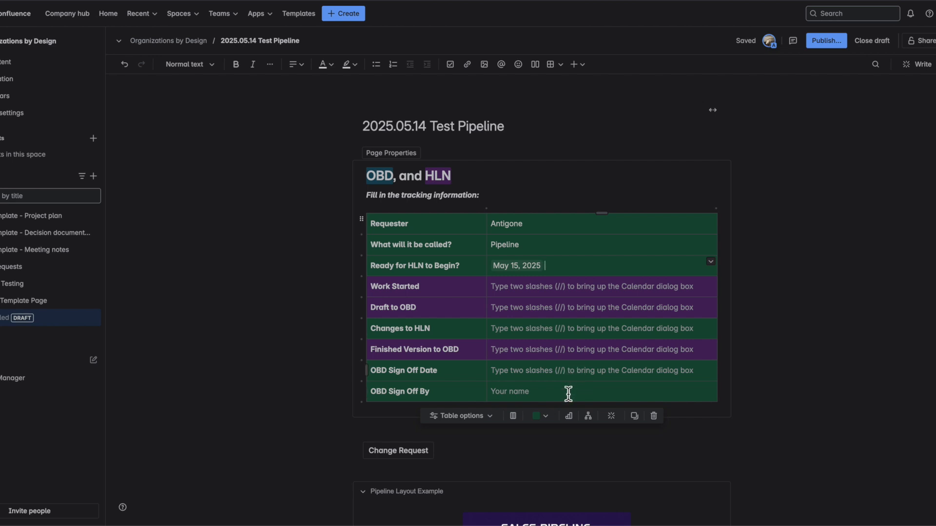
Step: Retype "Name" in the Card Name heading and replace the card name placeholder below it with "asd;fhwghqwprgqpg14g 1igh;qwgq"
scroll(565, 390, down, 1)
scroll(563, 422, down, 3)
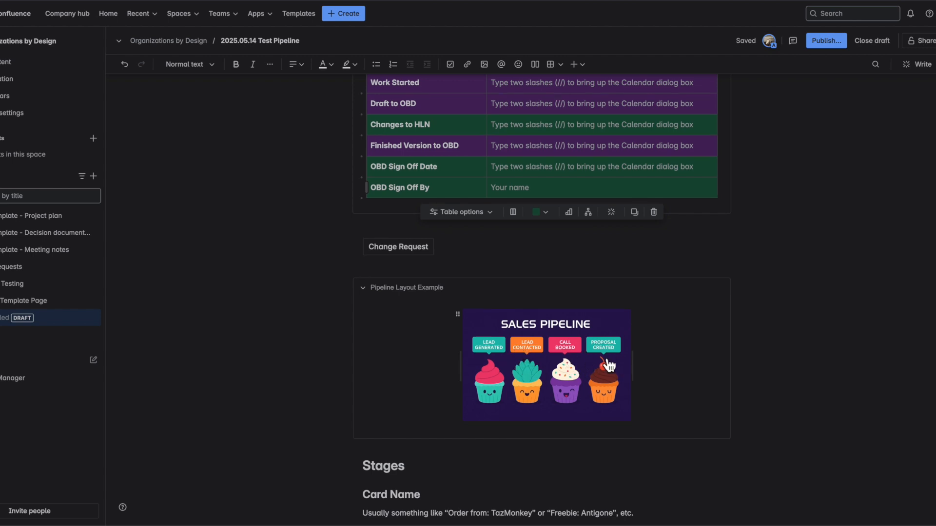
scroll(609, 361, down, 4)
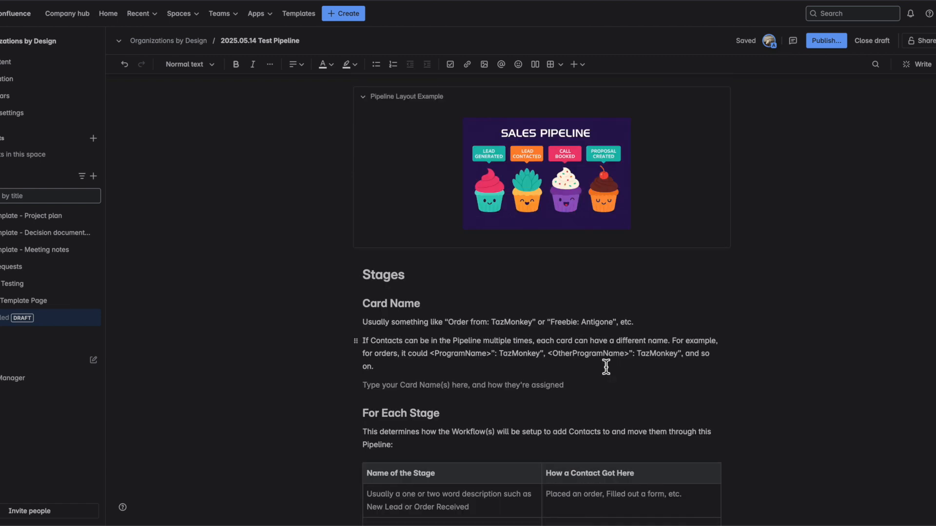
scroll(546, 360, down, 1)
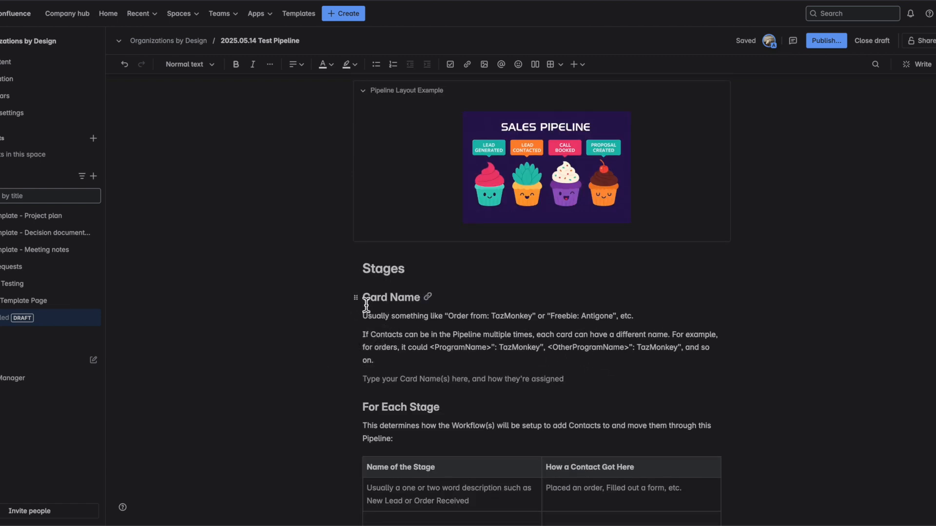
double_click(409, 298)
key(BackSpace)
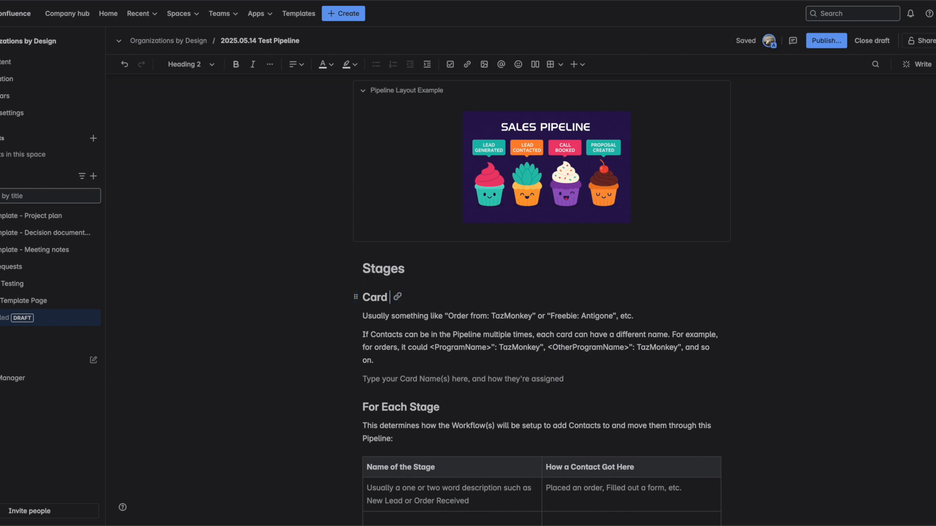
text(Name)
click(570, 384)
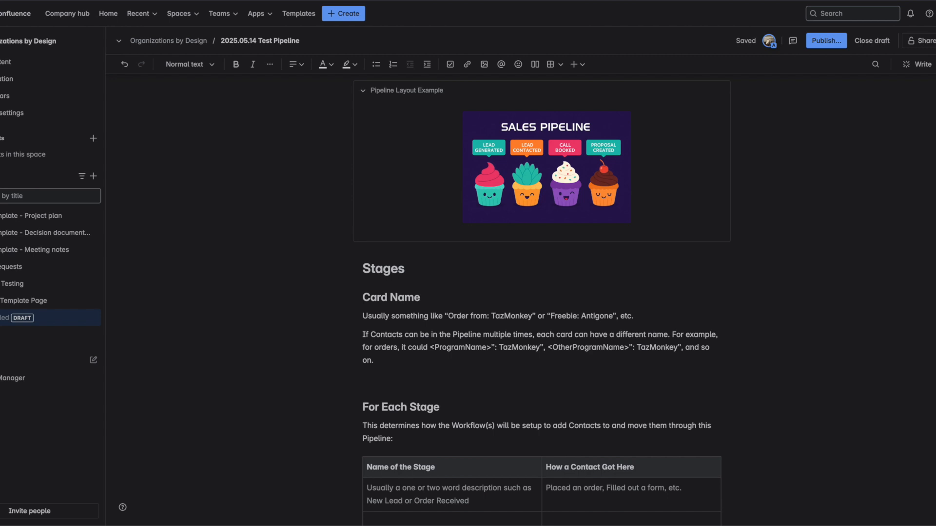
text(asd;fhwghqwprgqpg14g 1igh;qwgq)
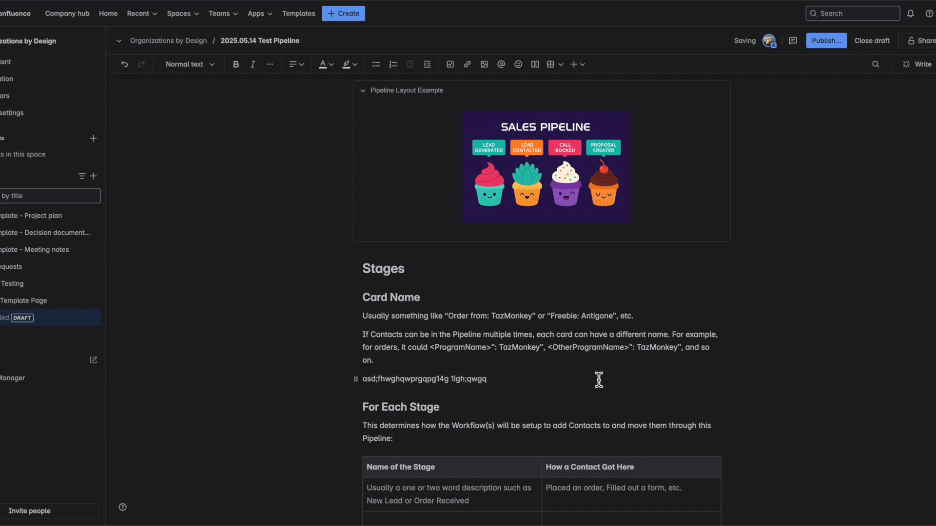
Step: Fill the first row of the For Each Stage table with "New Lead" and "Filled out the whosie butts form"
scroll(598, 380, down, 3)
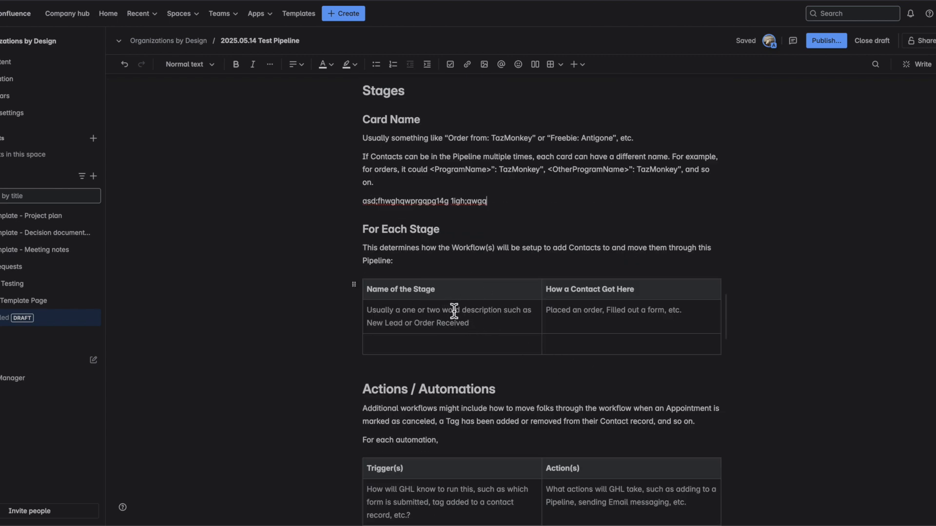
click(479, 324)
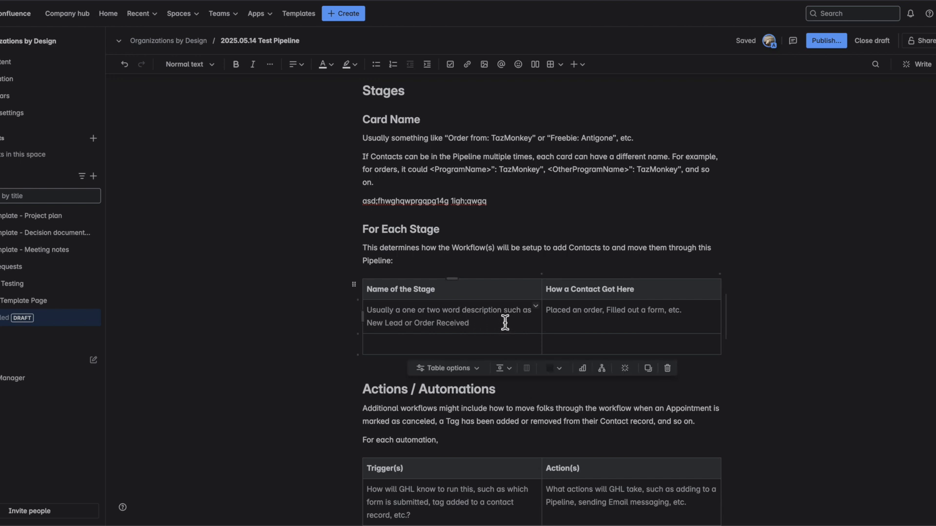
key(BackSpace)
text(New )
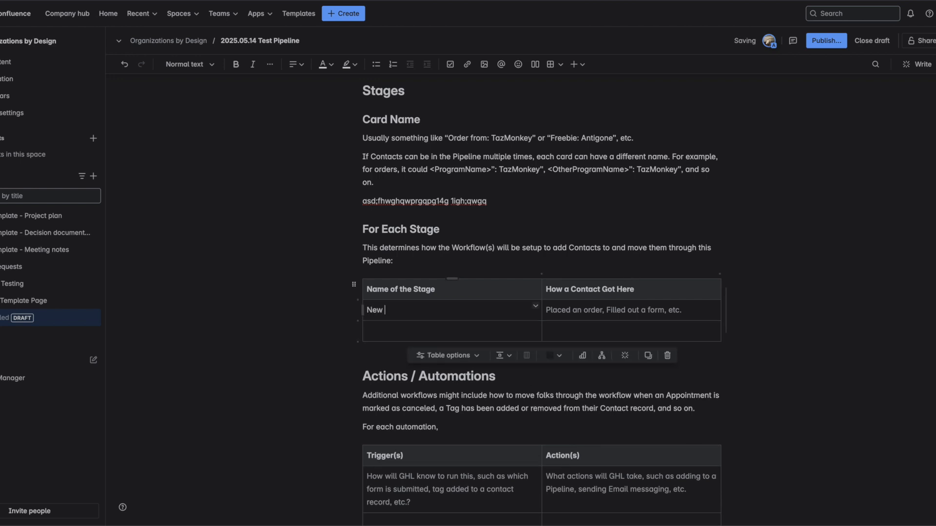
text(Lead)
key(Tab)
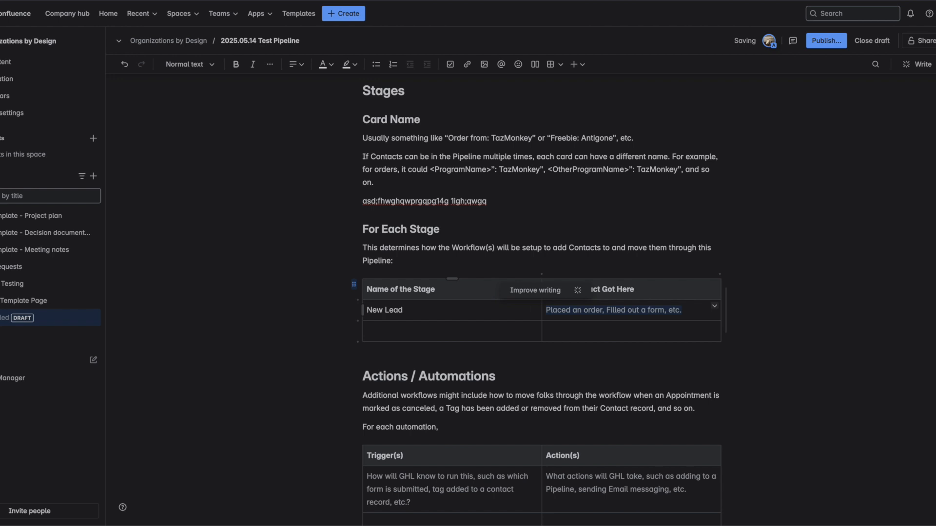
text(Fille)
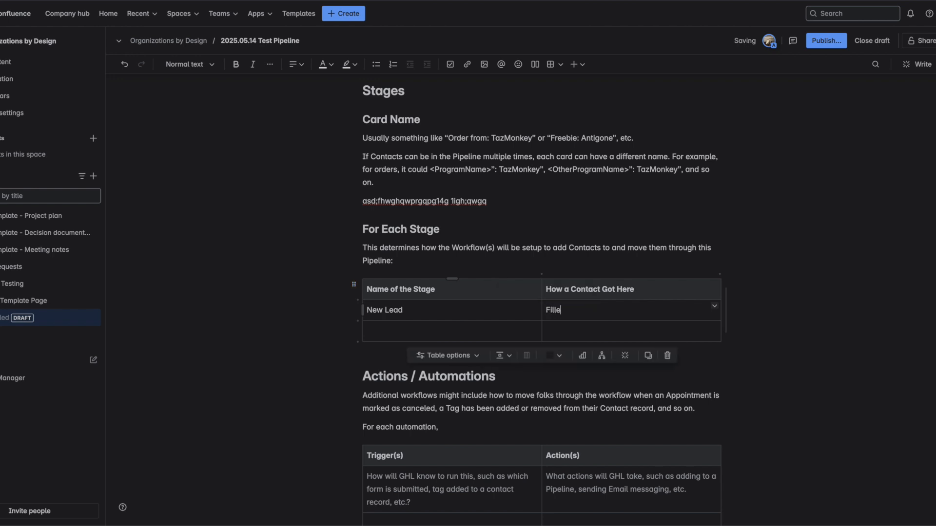
text(d out the whosie butts form)
Step: Fill the second stage row with "Set Appointment" and "Created appointment in that calendar with that person", and add an empty row below
key(Tab)
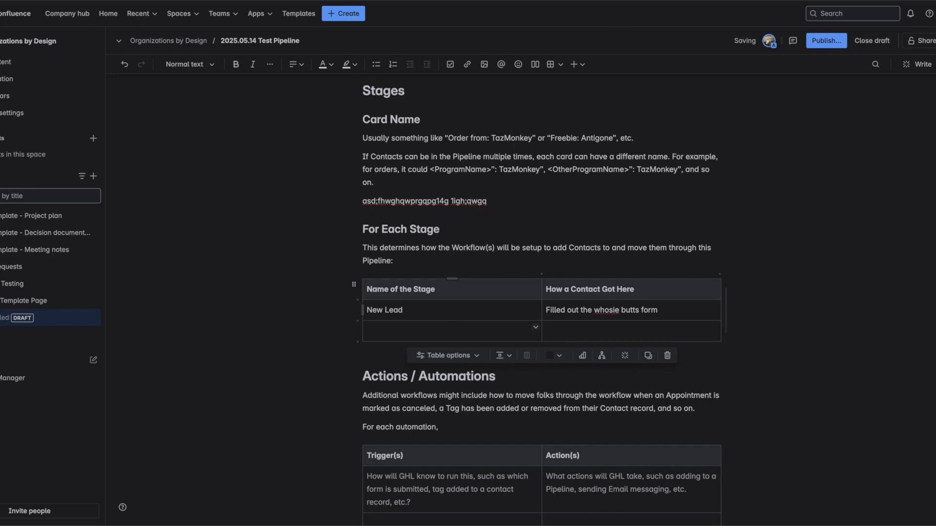
text(Set Appointment)
key(Tab)
text(Called)
key(alt+BackSpace)
text(Created appointment in t)
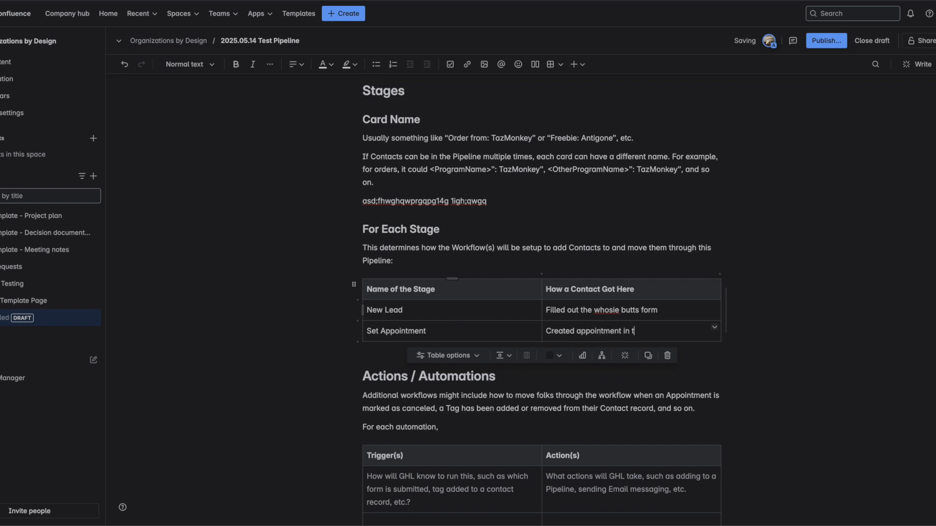
text(hat clalendar with that person)
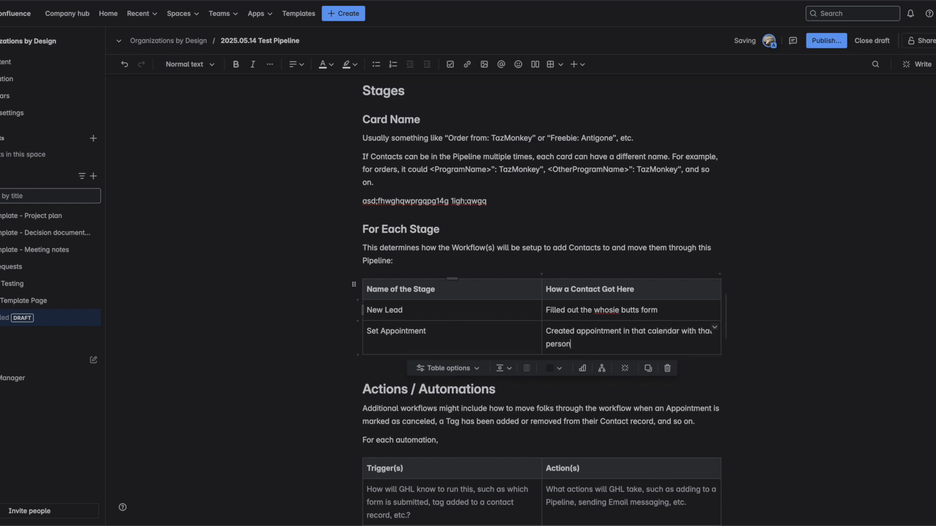
key(Tab)
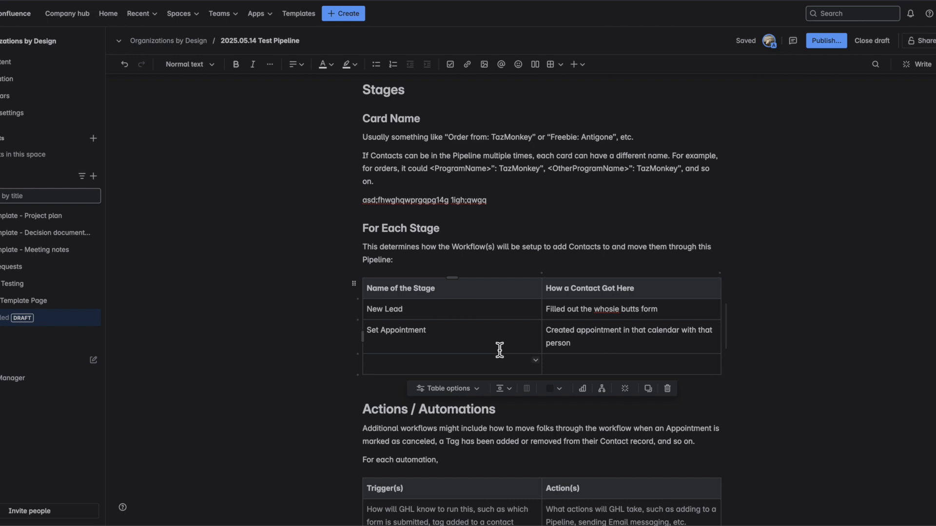
Step: Replace the first Trigger(s) placeholder in the Actions / Automations table with "Added that tag about the stuff"
scroll(499, 352, down, 1)
scroll(499, 352, down, 3)
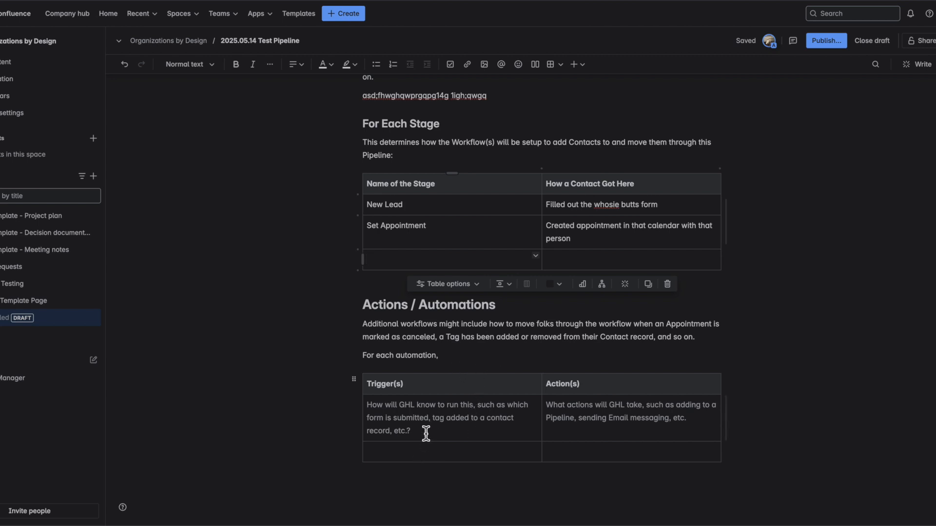
click(478, 432)
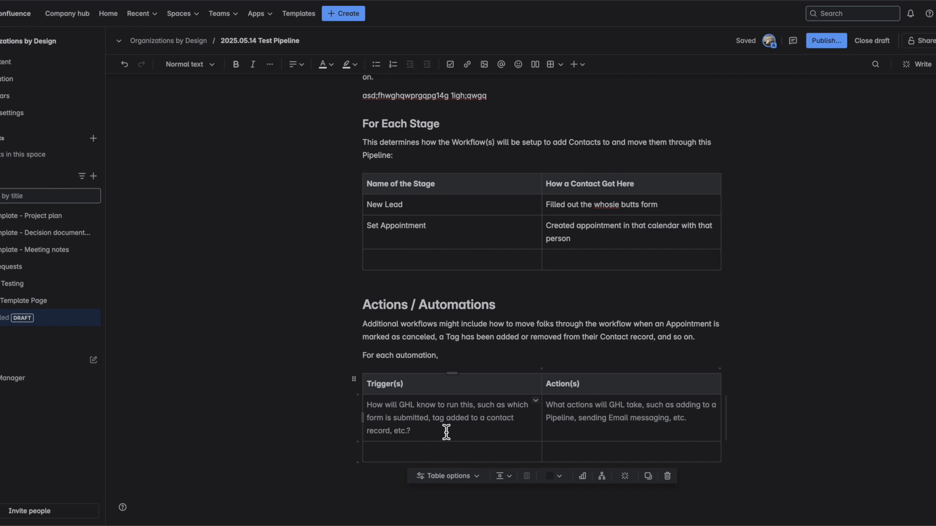
key(BackSpace)
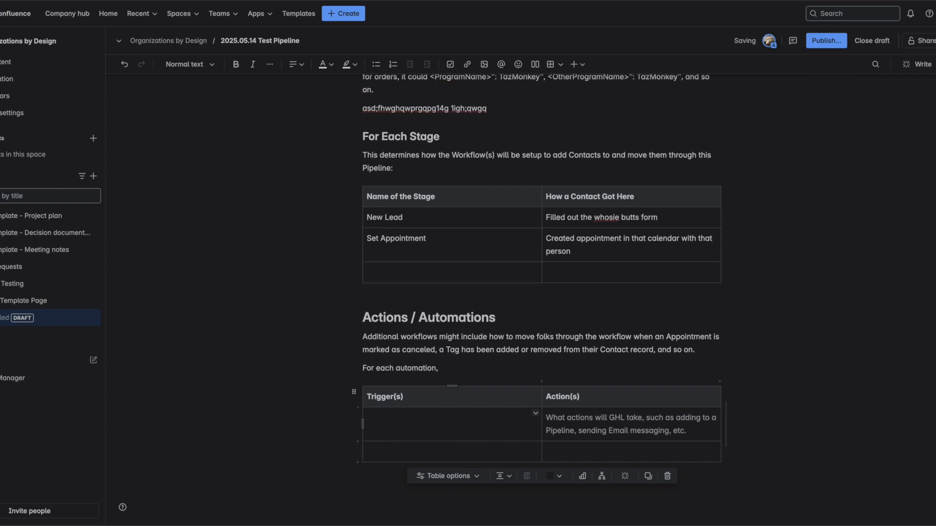
text(Added that tag about t)
text(higster314)
key(shift+Right)
key(shift+Right)
key(shift+Right)
key(shift+Right)
key(shift+Right)
key(shift+Right)
key(shift+Right)
key(shift+Right)
key(shift+Right)
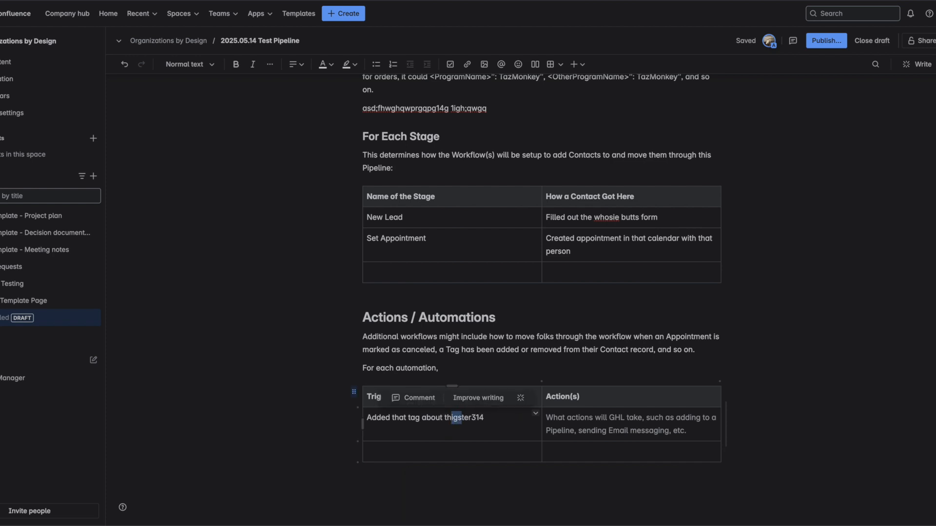
text(e stuff)
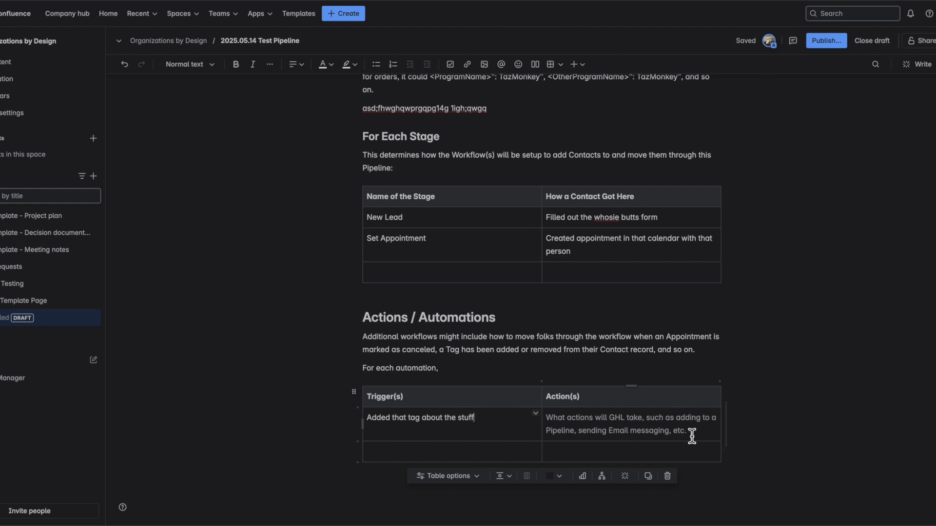
Step: Replace the first Action(s) placeholder with "Do these things cuz reasons" and add another empty row at the end of the Actions / Automations table
click(693, 434)
text(Do these things cuz reasons)
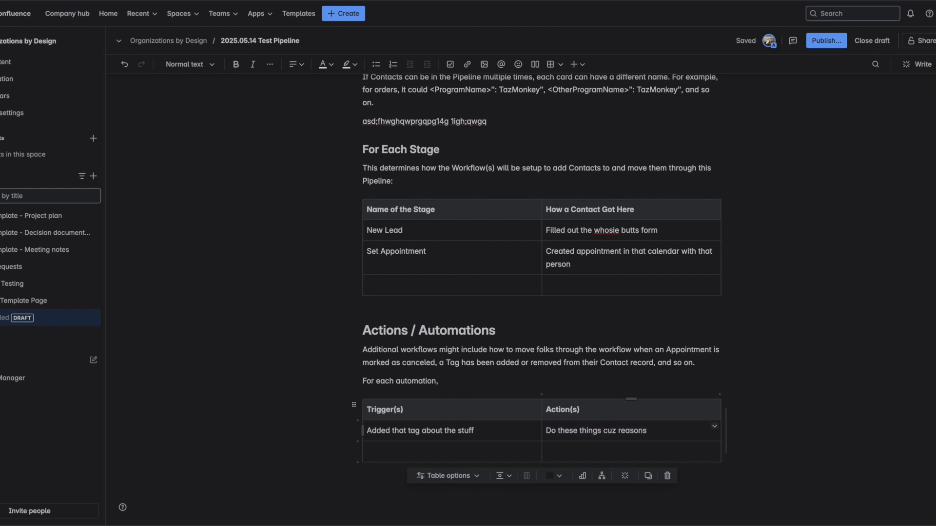
click(510, 460)
click(600, 451)
key(Tab)
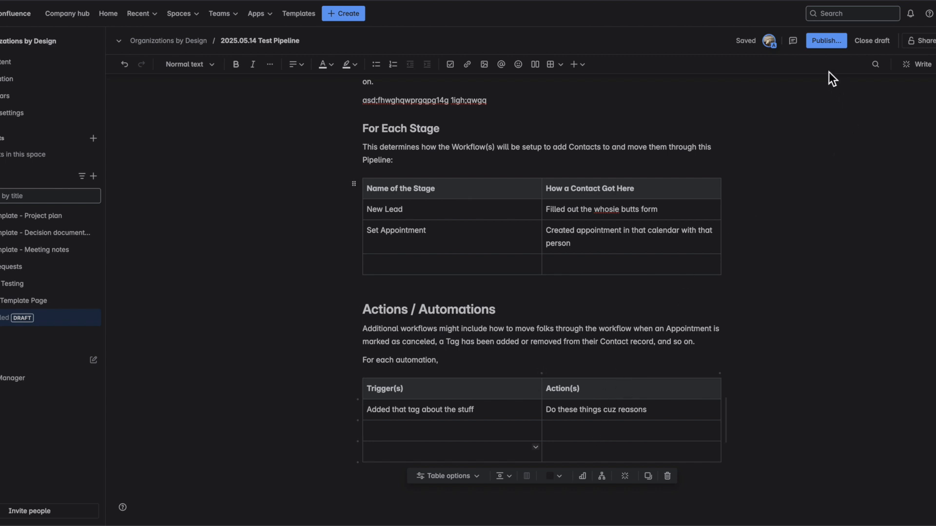
Step: Publish the 2025.05.14 Test Pipeline draft under OBD Requests with open general access
click(834, 43)
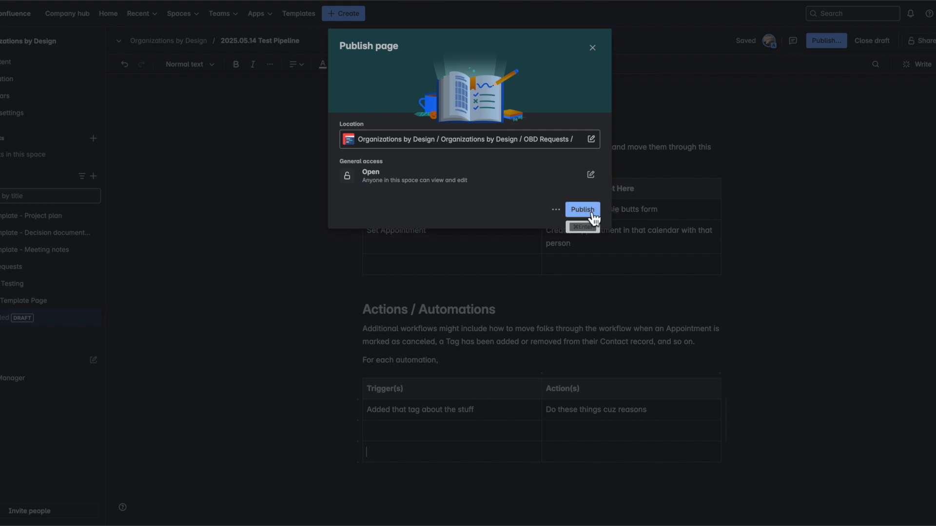
click(582, 210)
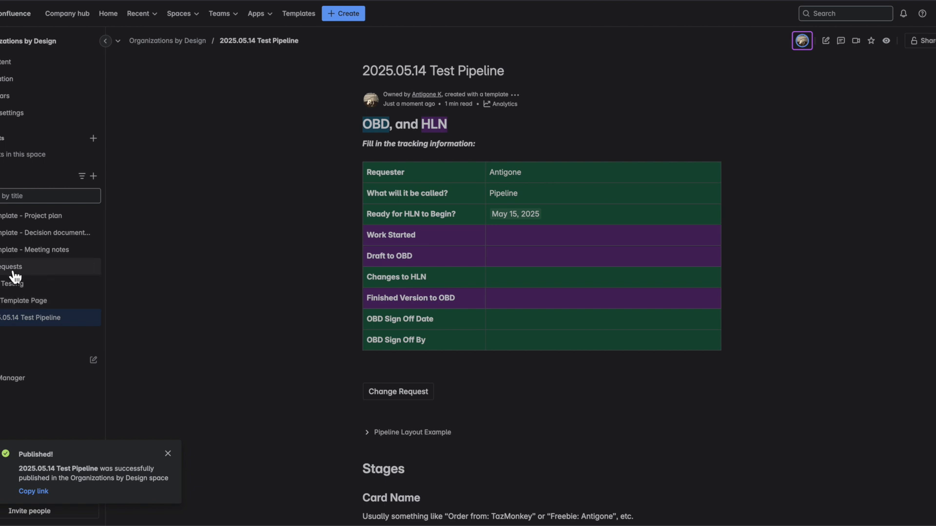
Step: Open the OBD Requests page to check its Requests table and preview the Pipeline template behind New Pipeline
mouse_move(7, 273)
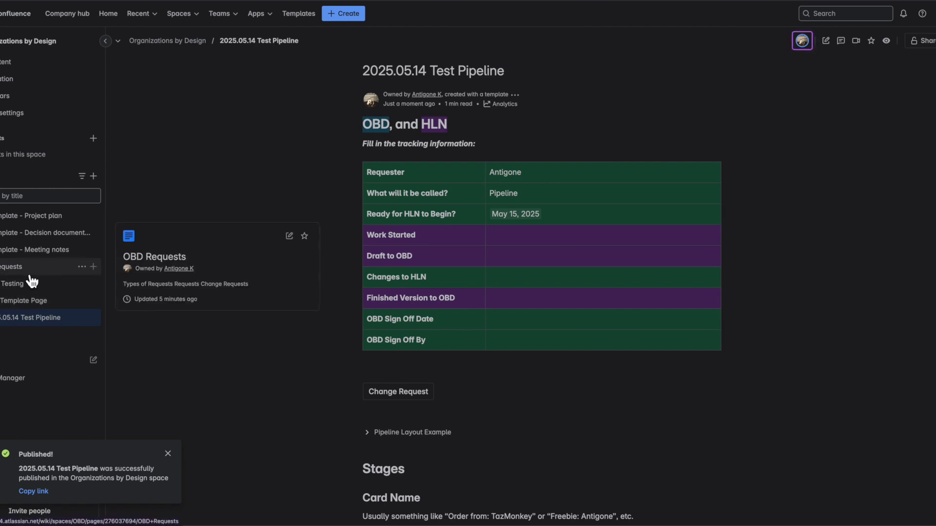
mouse_move(12, 302)
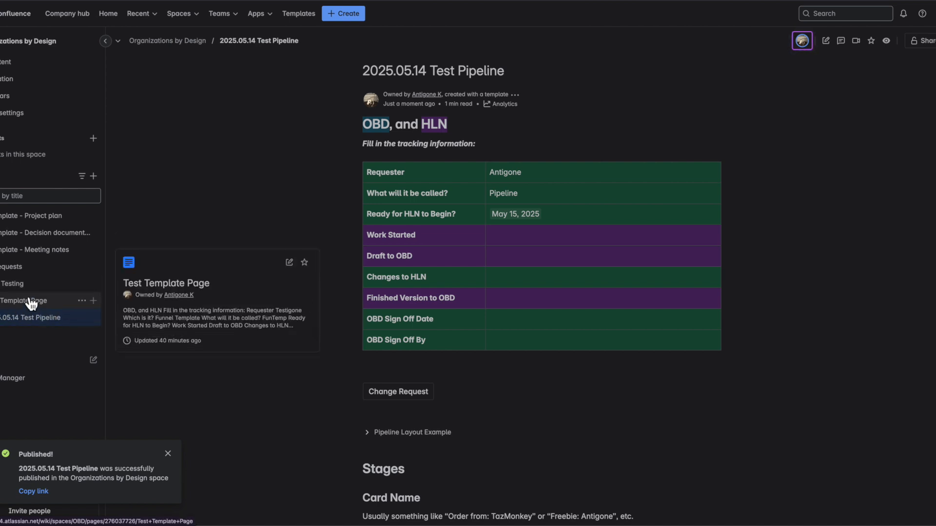
click(11, 269)
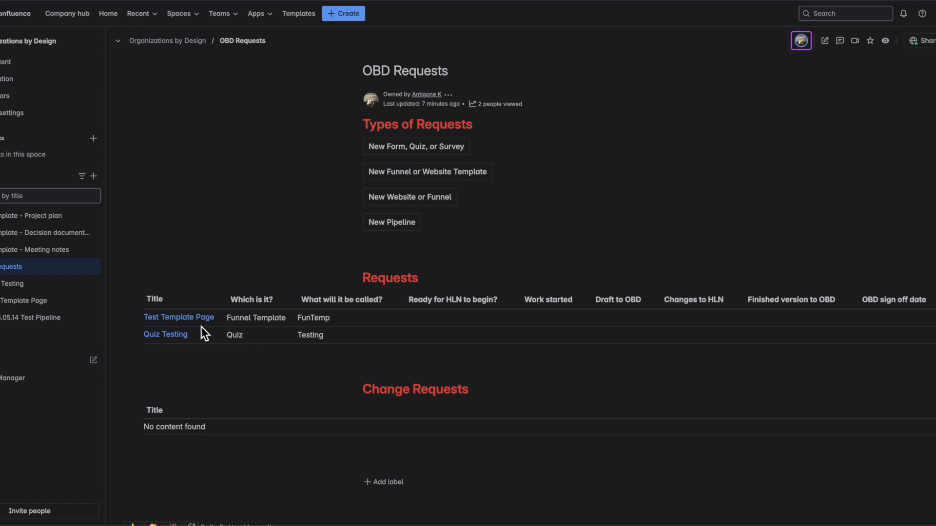
mouse_move(390, 224)
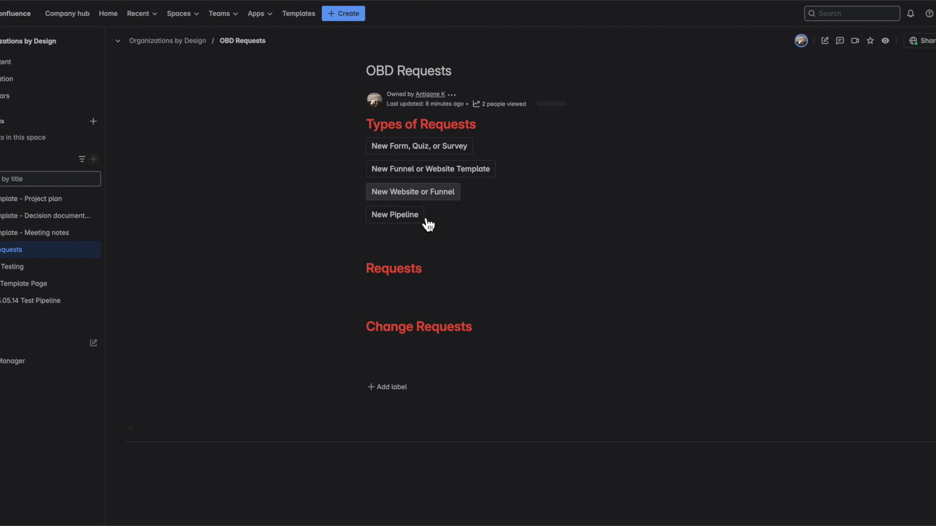
click(413, 217)
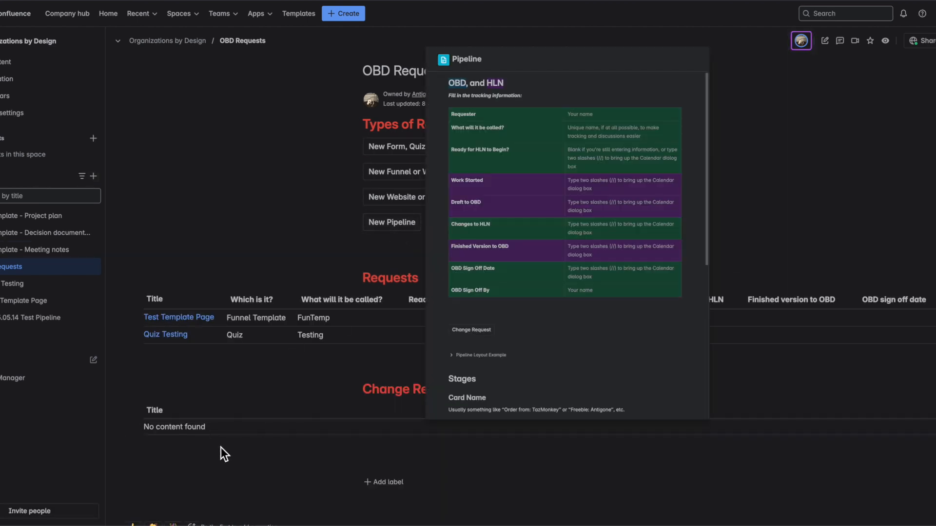